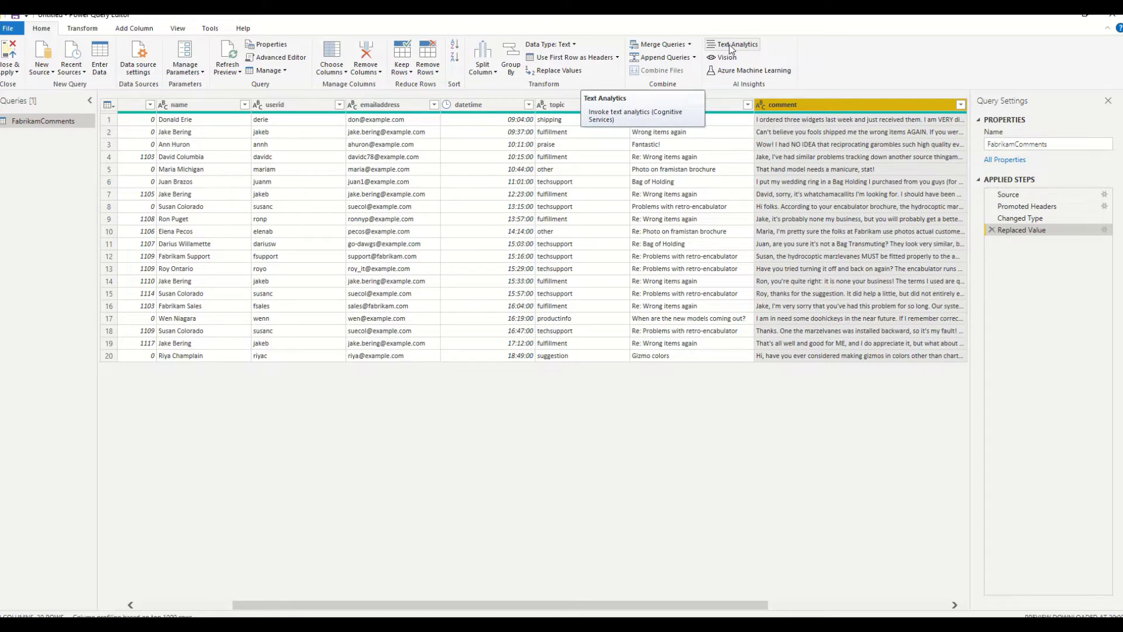
# Step: Run Text Analytics Score sentiment on the comment column, producing scores from 0 to 1
pyautogui.click(730, 48)
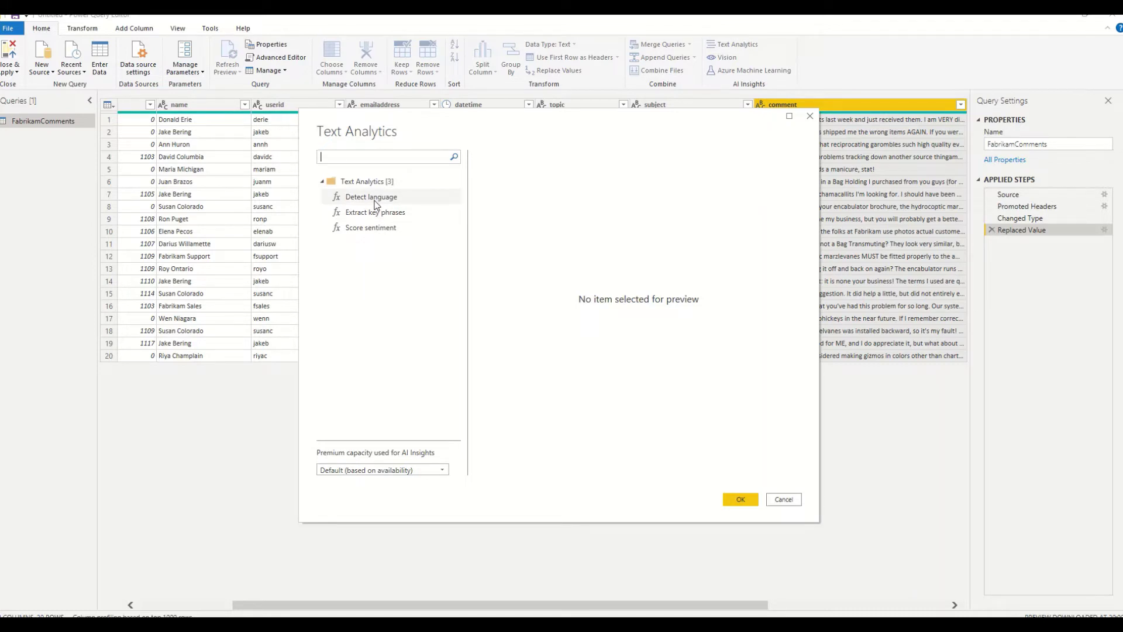
pyautogui.click(375, 230)
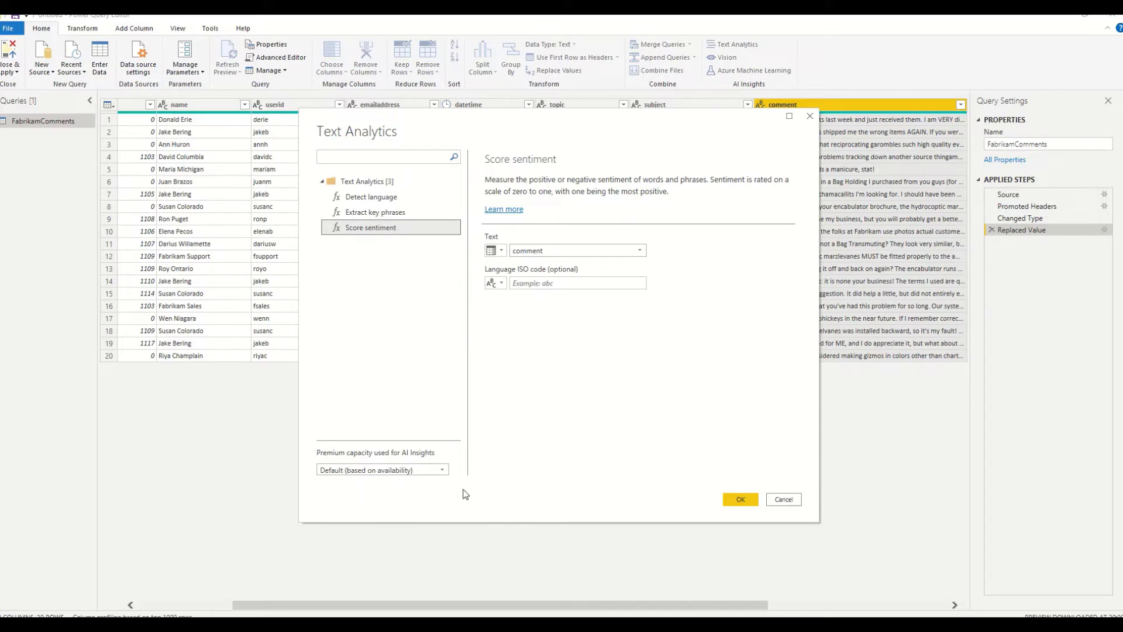
pyautogui.click(738, 501)
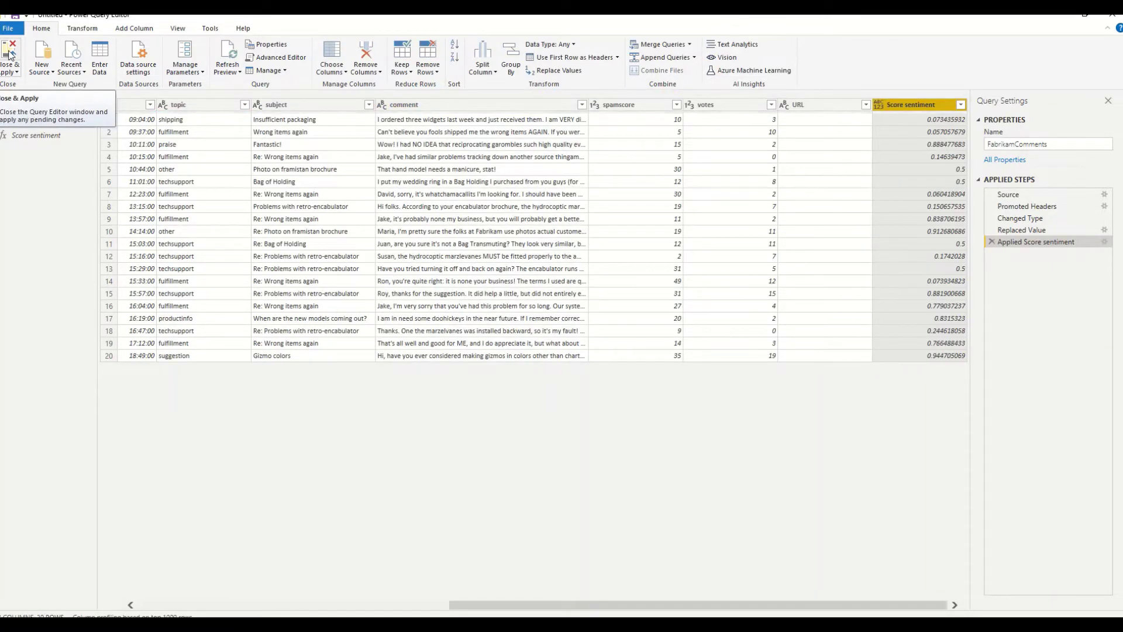
# Step: Apply the FabrikamComments query changes and return to the Power BI report
pyautogui.click(10, 55)
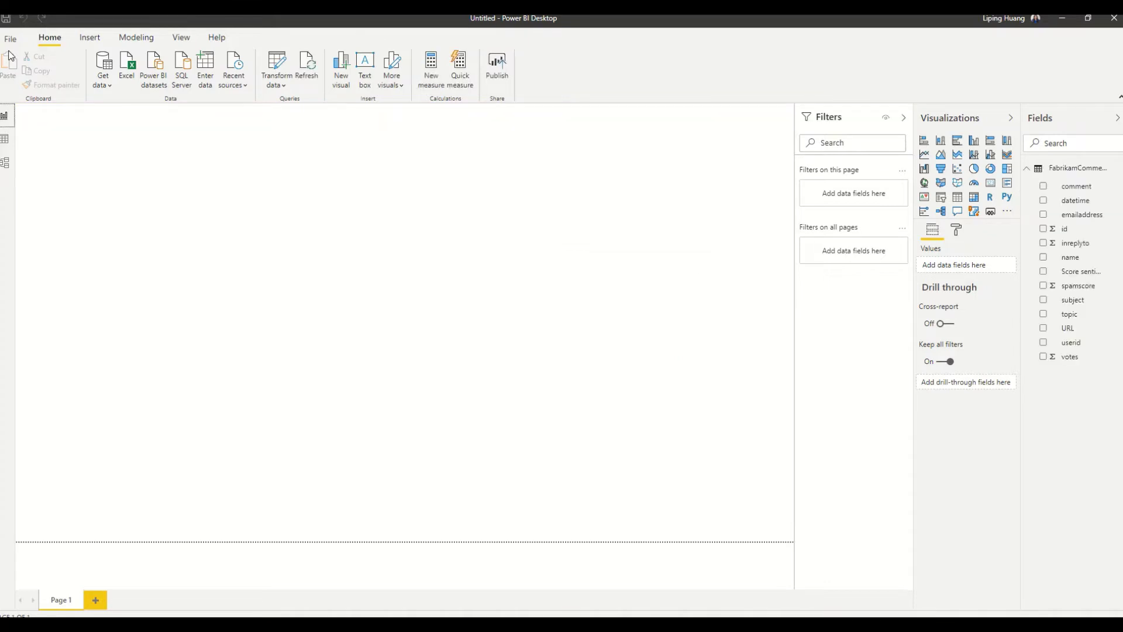
# Step: Add Score sentiment as a table visual and change its data type from text to Decimal number
pyautogui.click(1043, 272)
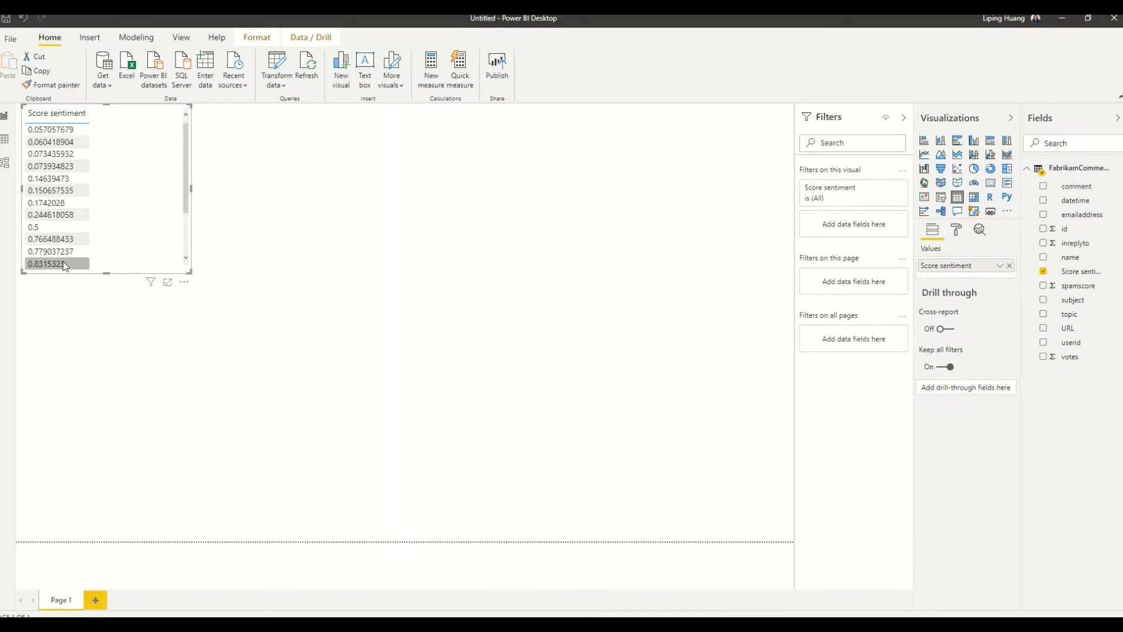
pyautogui.click(1084, 272)
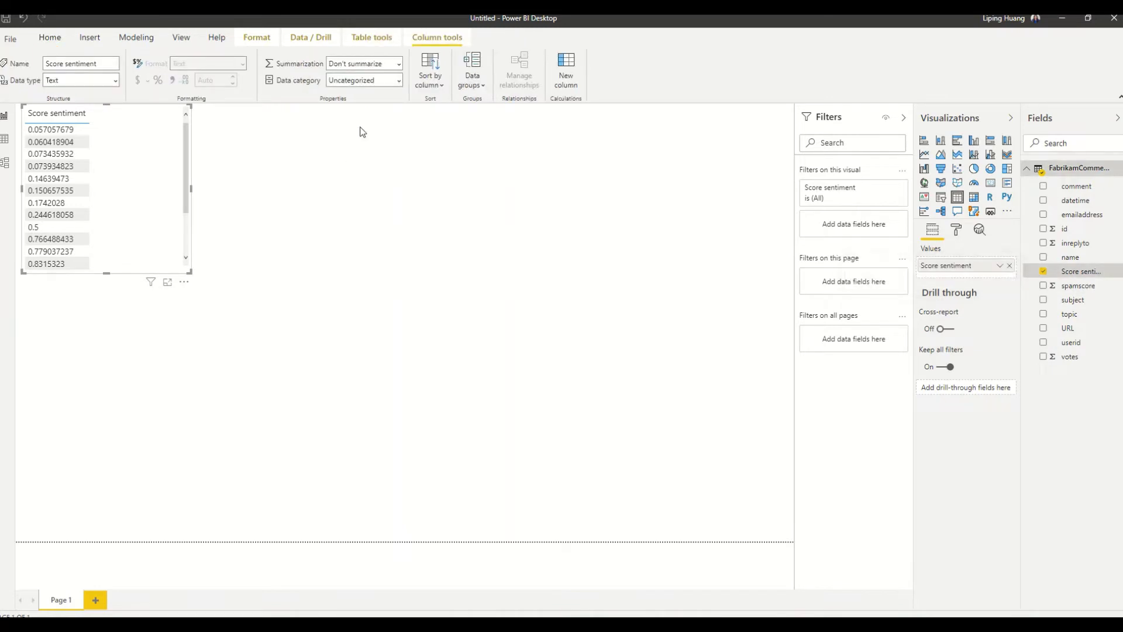
pyautogui.click(397, 80)
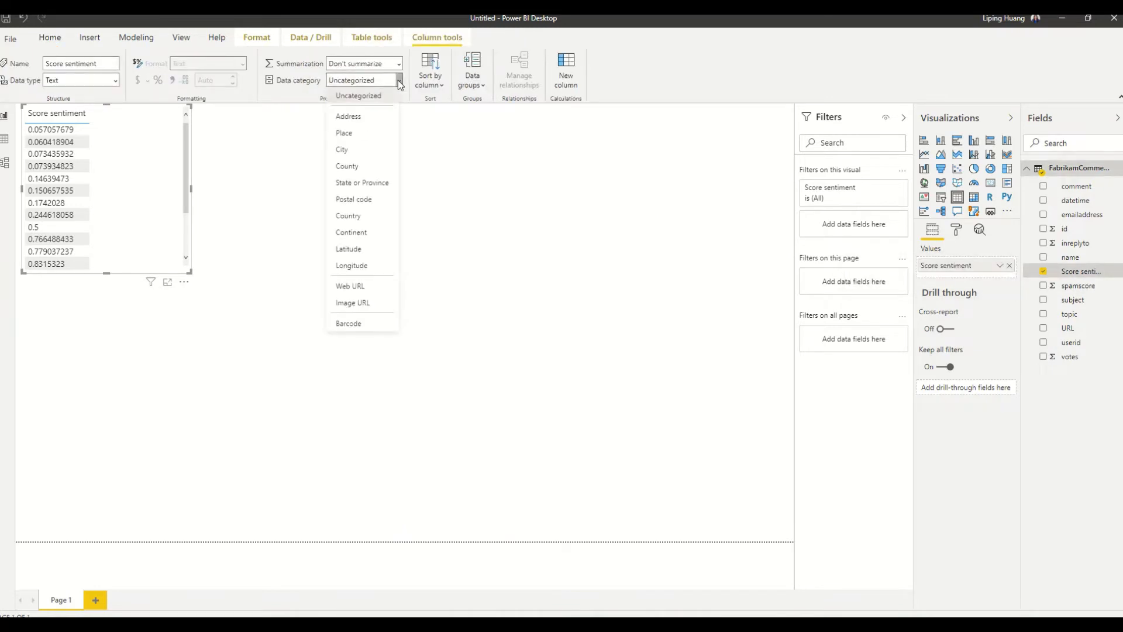
pyautogui.click(398, 80)
pyautogui.click(114, 79)
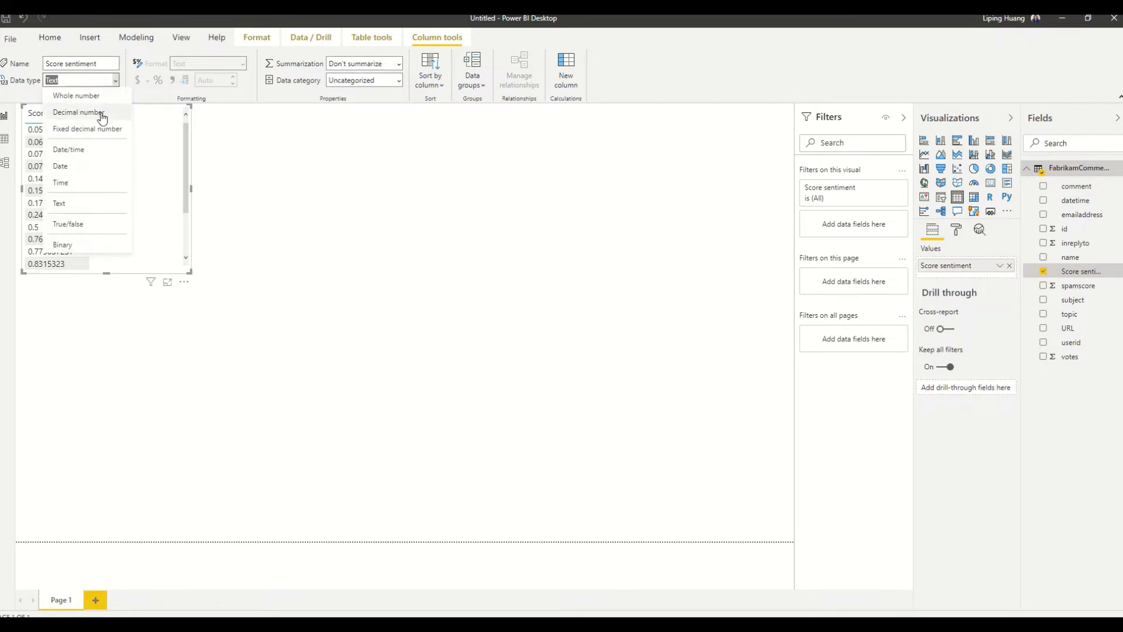
pyautogui.click(101, 112)
pyautogui.click(617, 357)
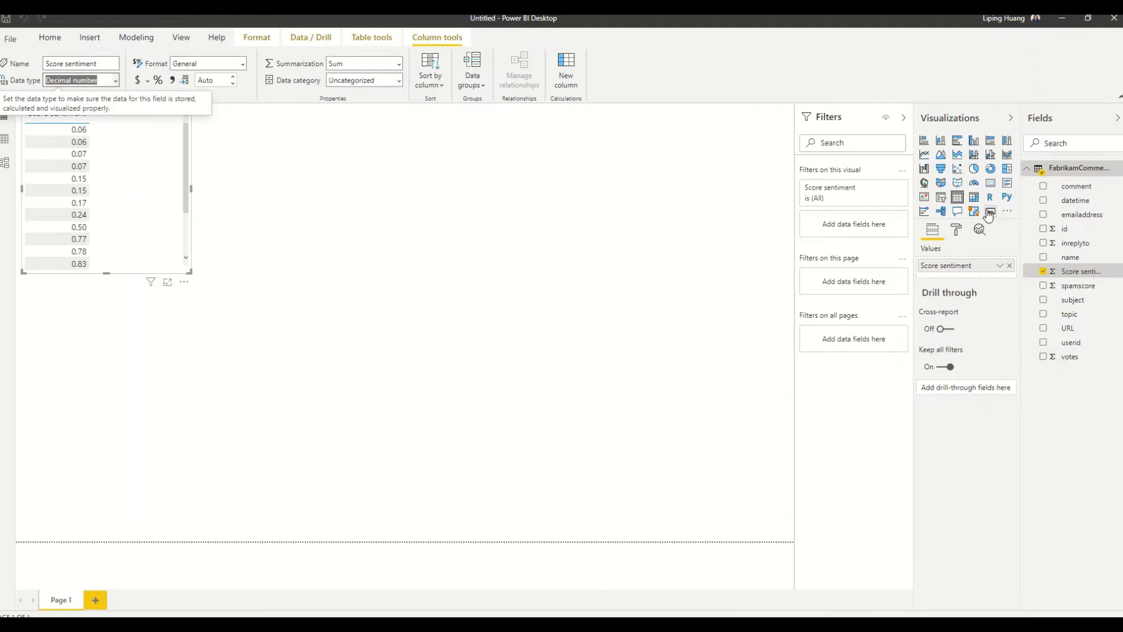
# Step: Turn the Score sentiment table into a card showing the average score, 0.49
pyautogui.click(991, 183)
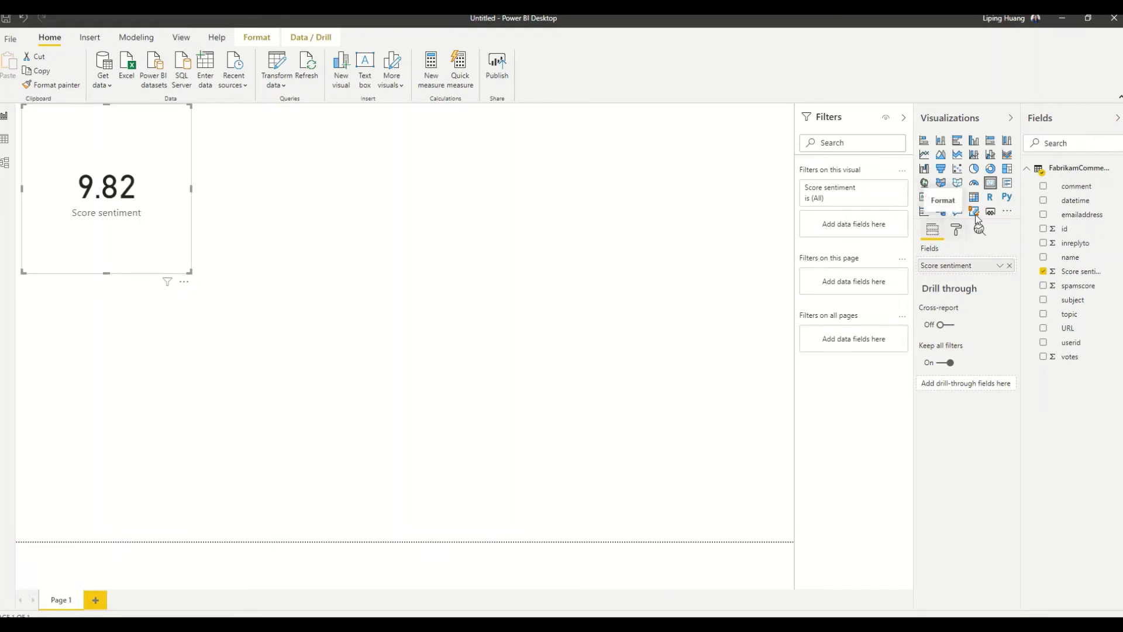
pyautogui.click(1001, 266)
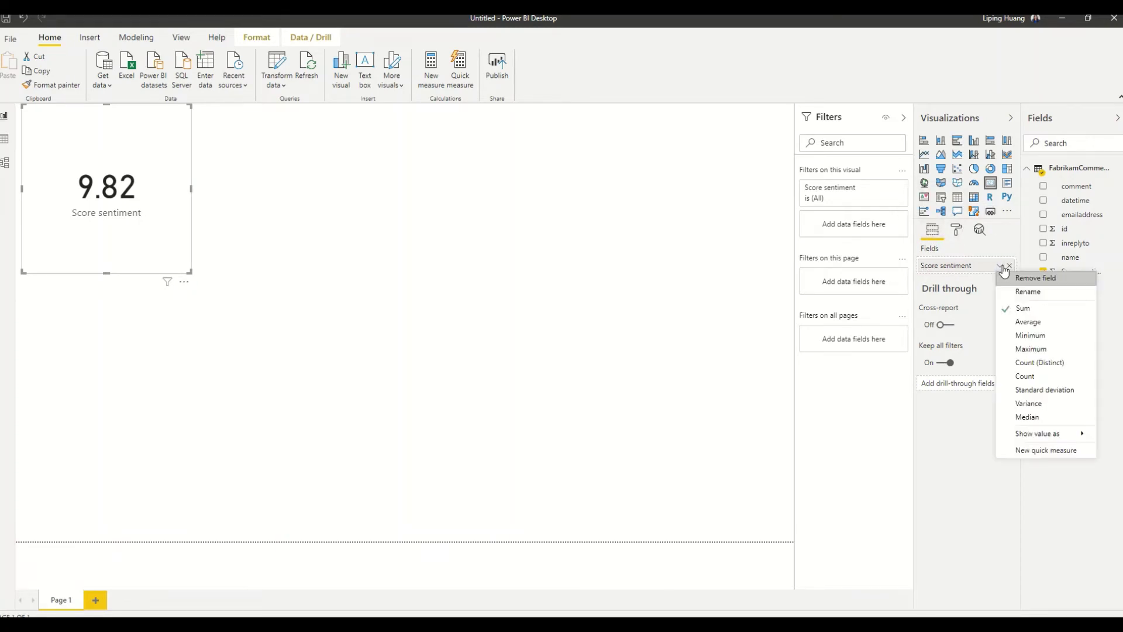
pyautogui.click(1026, 322)
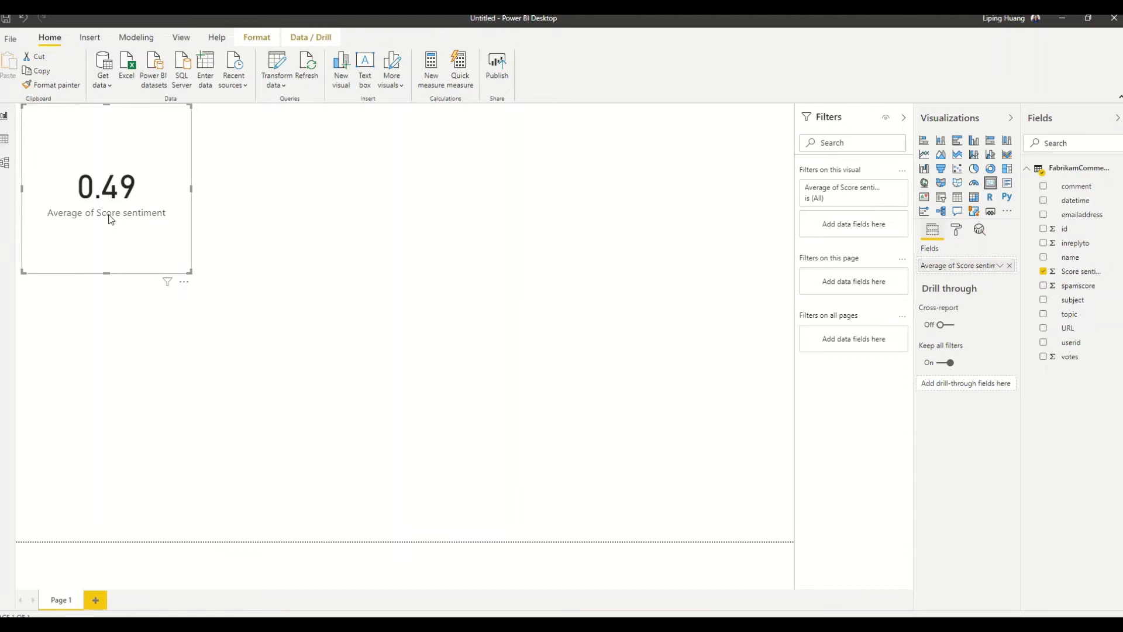
pyautogui.moveTo(1068, 327)
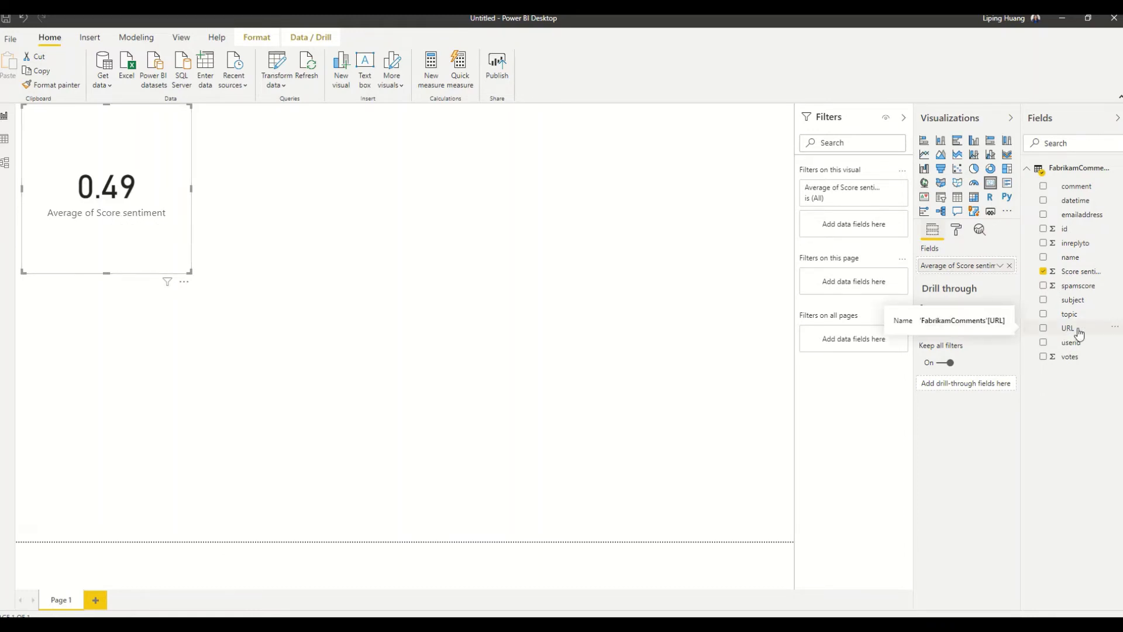
# Step: Build a bar chart of average Score sentiment by topic beside the card
pyautogui.moveTo(1070, 320); pyautogui.dragTo(369, 151)
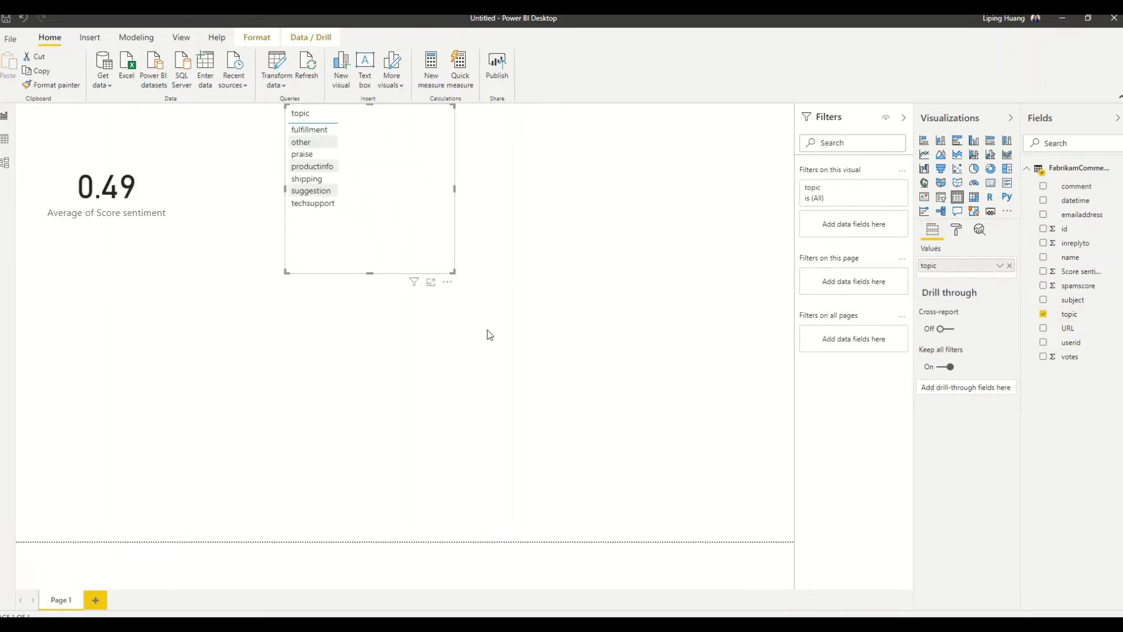
pyautogui.moveTo(1098, 274); pyautogui.dragTo(414, 163)
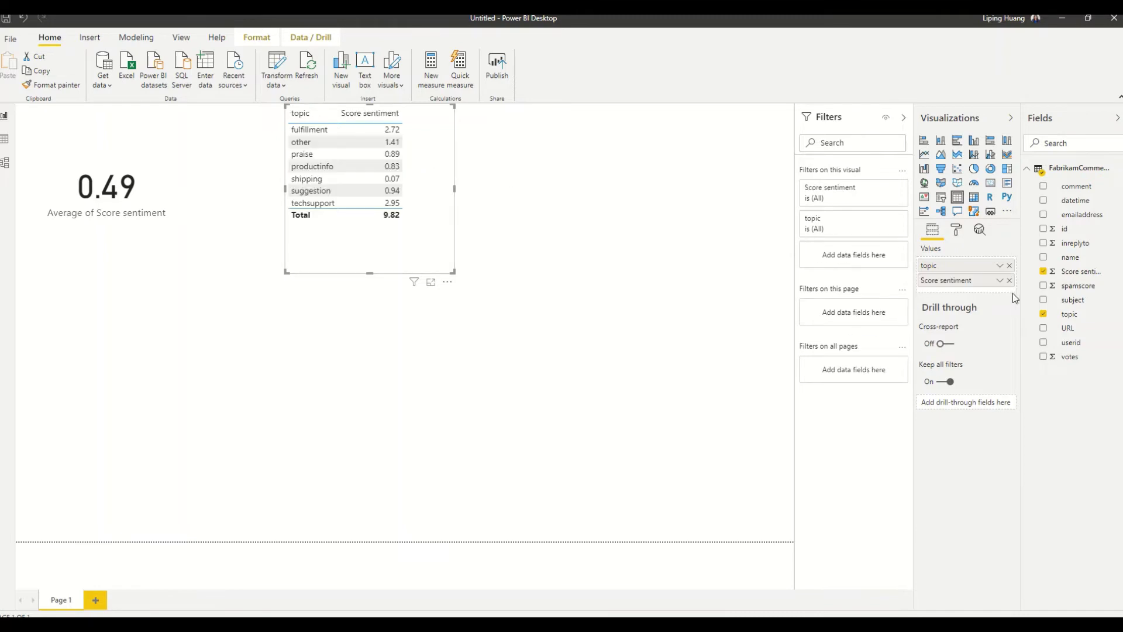
pyautogui.click(923, 141)
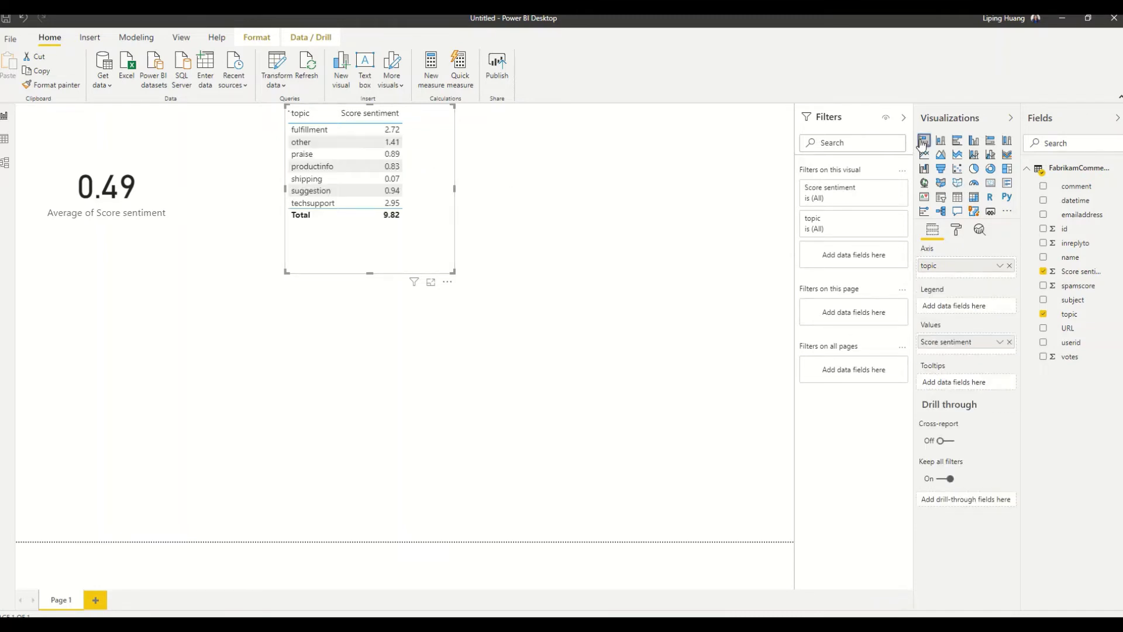
pyautogui.click(999, 342)
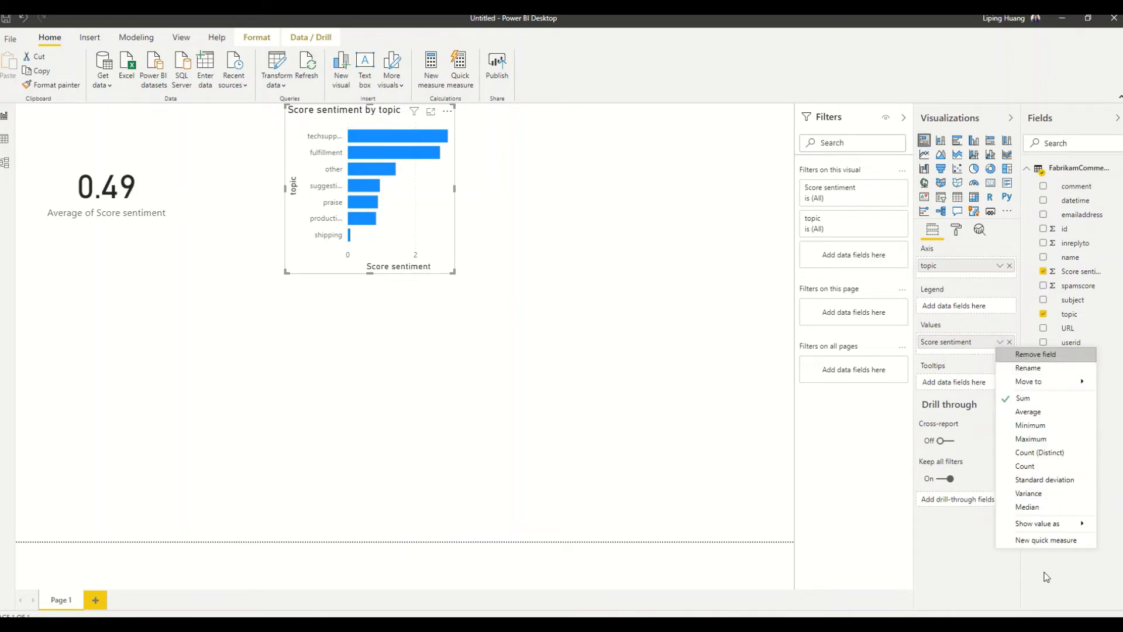
pyautogui.click(1030, 412)
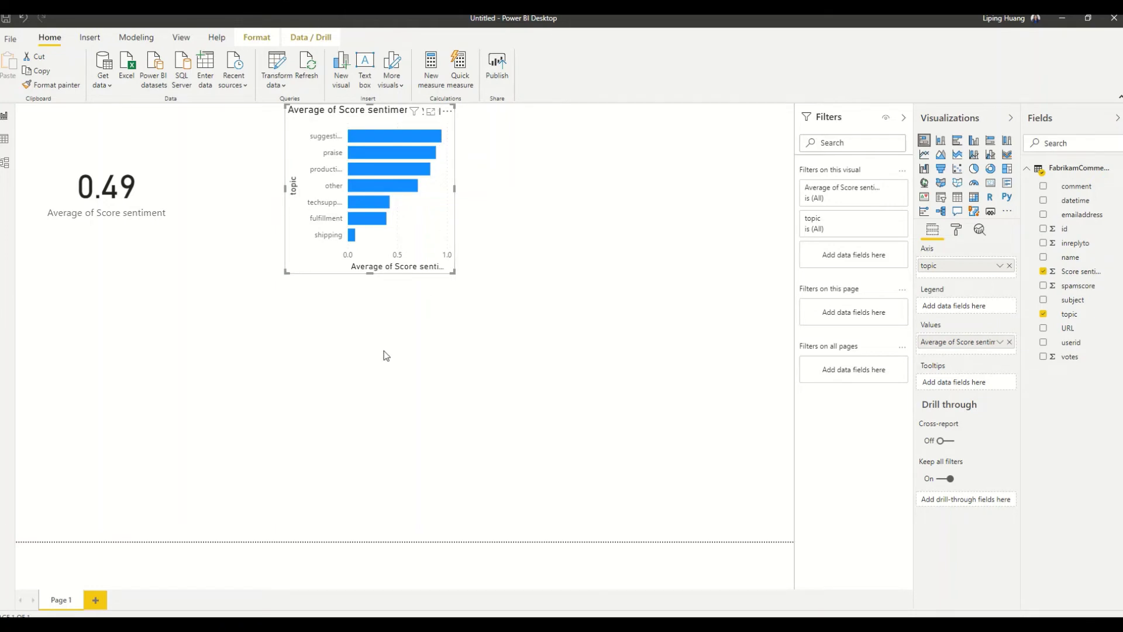
# Step: Add Page 2, reopen FabrikamComments in Power Query, and select the comment column
pyautogui.click(97, 599)
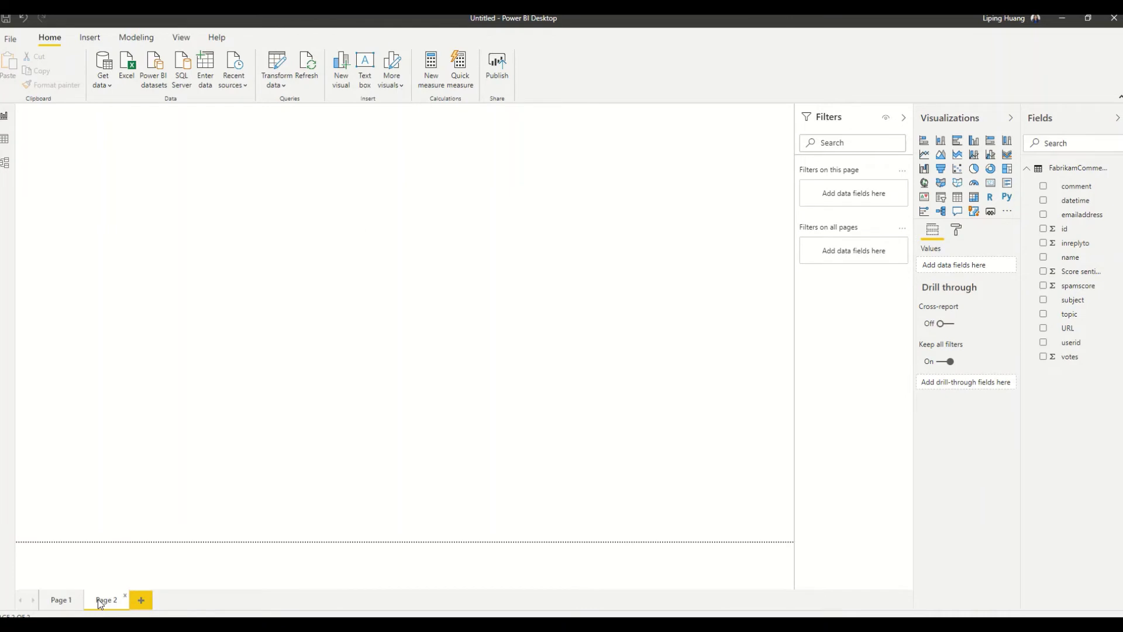
pyautogui.click(273, 64)
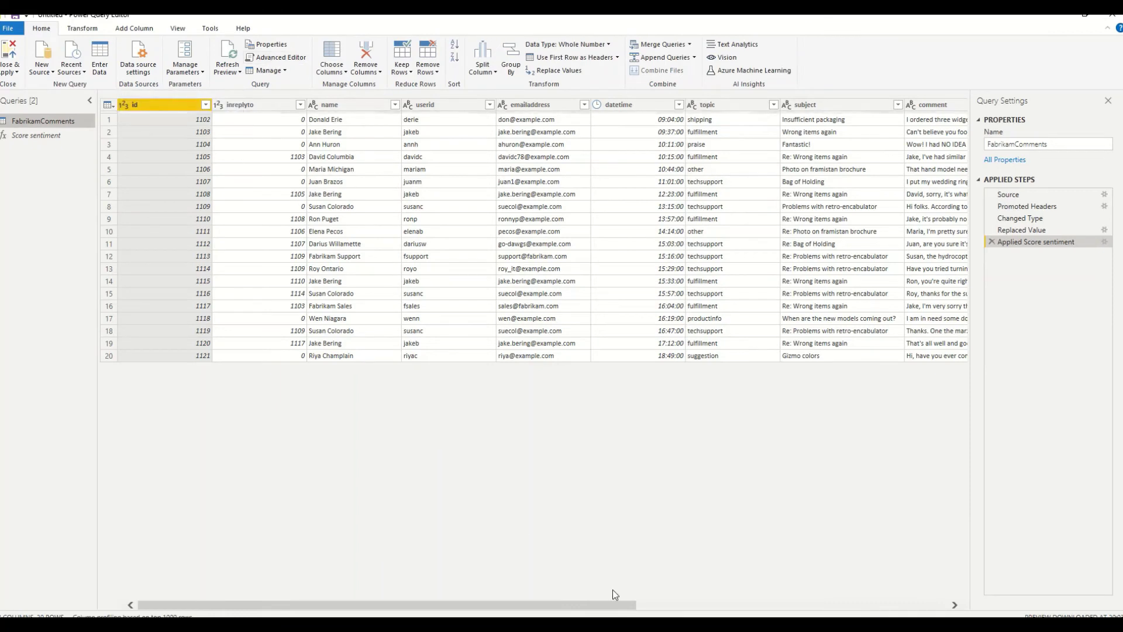
pyautogui.moveTo(612, 604); pyautogui.dragTo(743, 604)
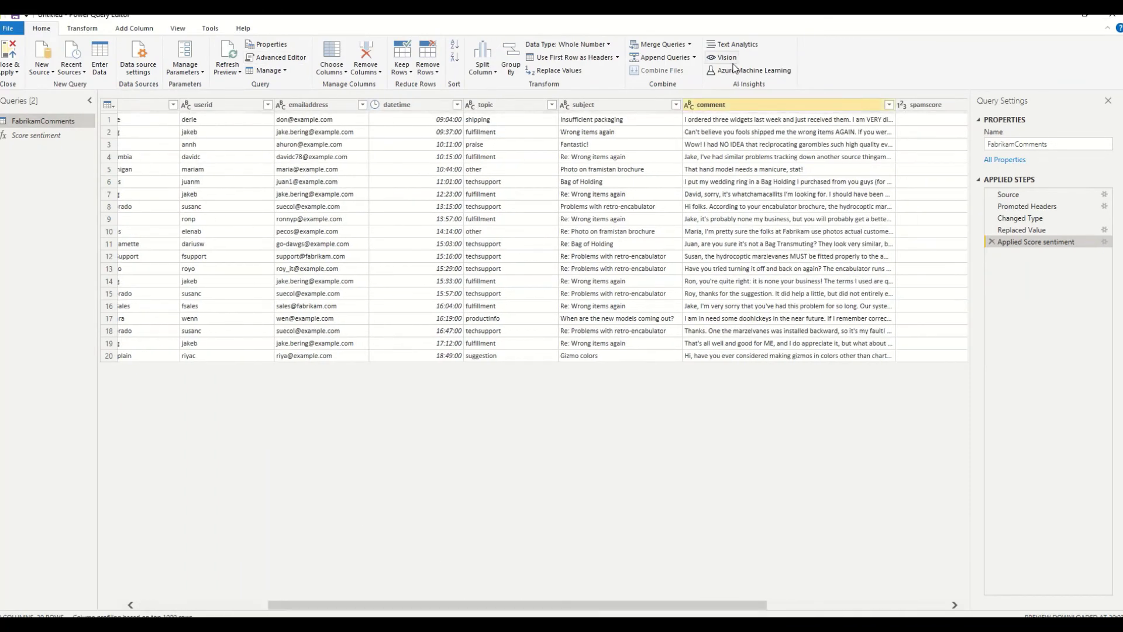
pyautogui.click(740, 106)
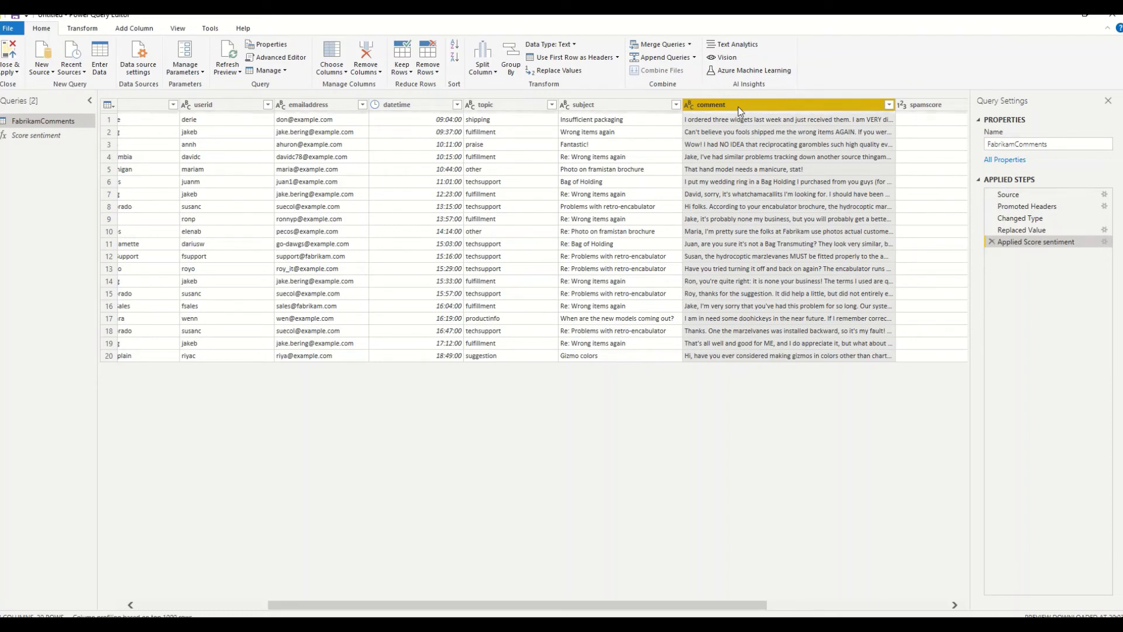
# Step: Run Text Analytics Extract key phrases on the comment column
pyautogui.click(736, 45)
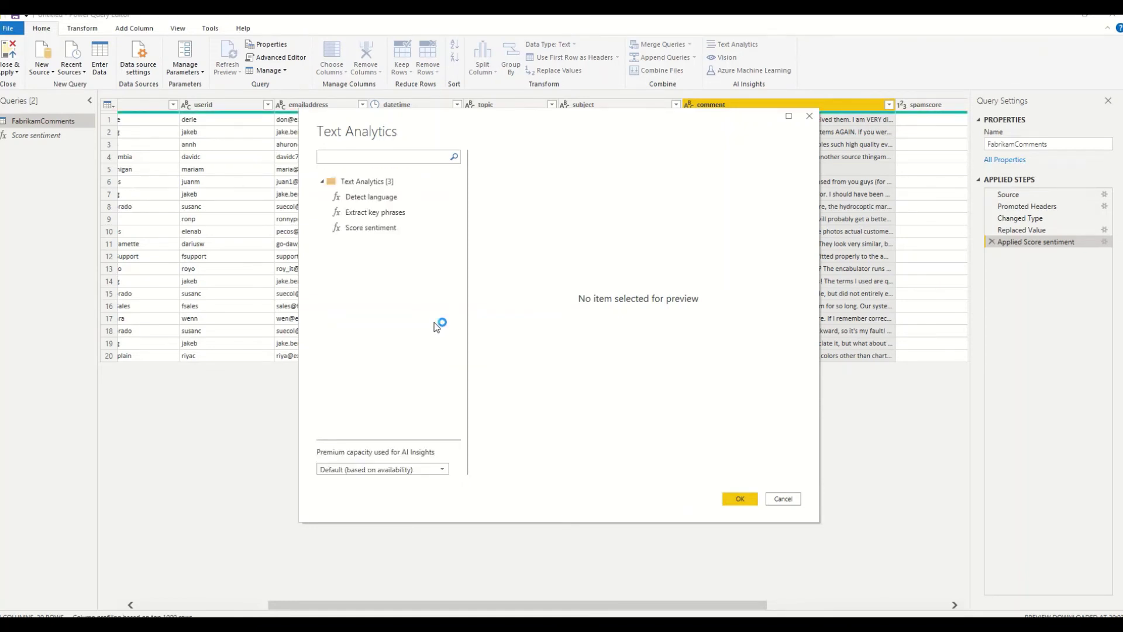
pyautogui.click(371, 213)
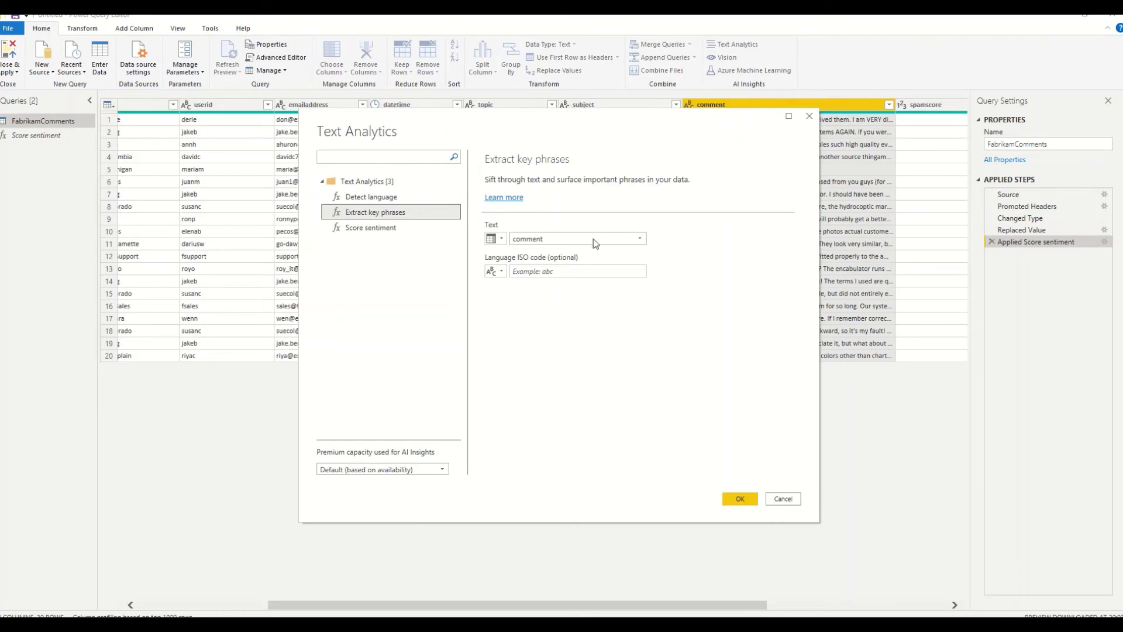
pyautogui.click(740, 499)
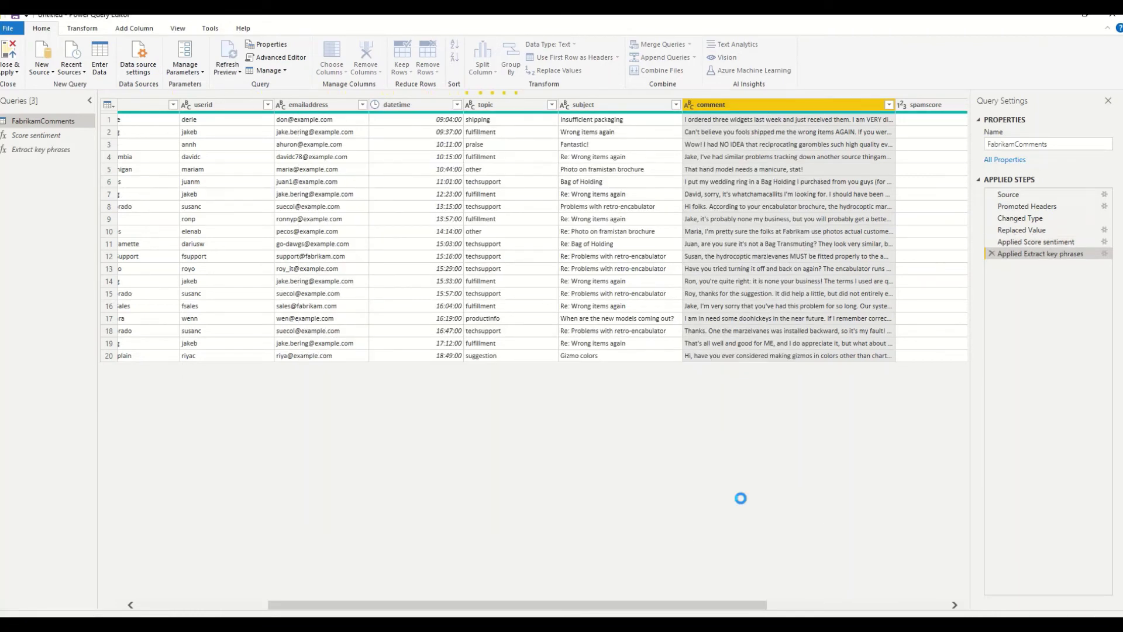
# Step: Close and apply the query so the two Extract key phrases columns load into FabrikamComments
pyautogui.click(11, 55)
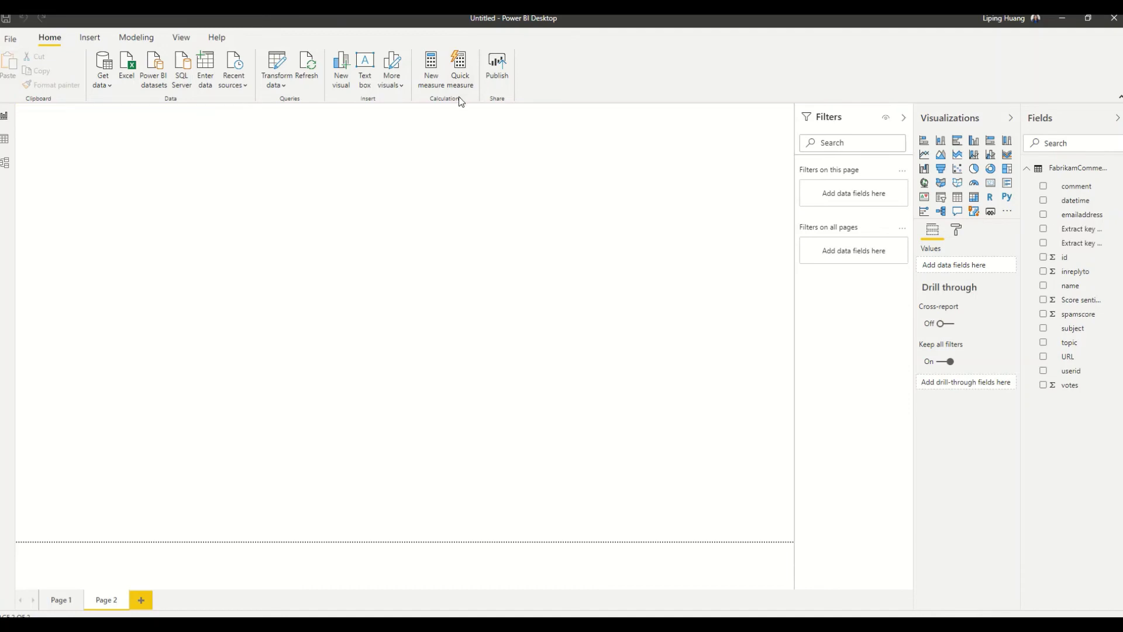
# Step: Import the WordCloud 2.0.0 custom visual from AppSource
pyautogui.click(1008, 213)
pyautogui.click(1022, 230)
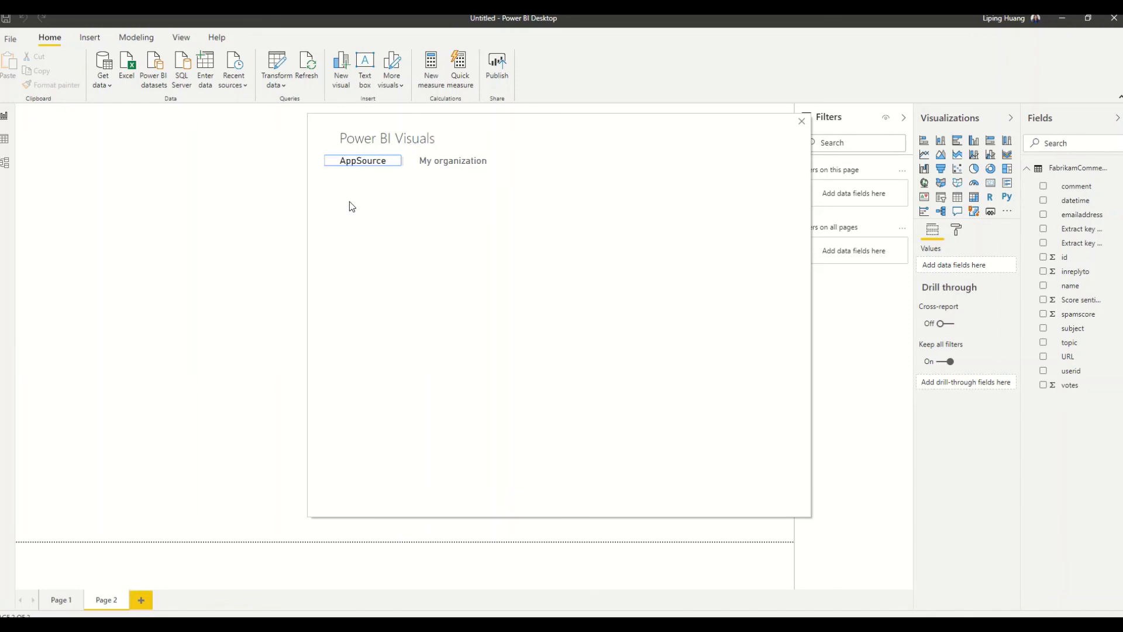
pyautogui.click(349, 164)
pyautogui.click(731, 320)
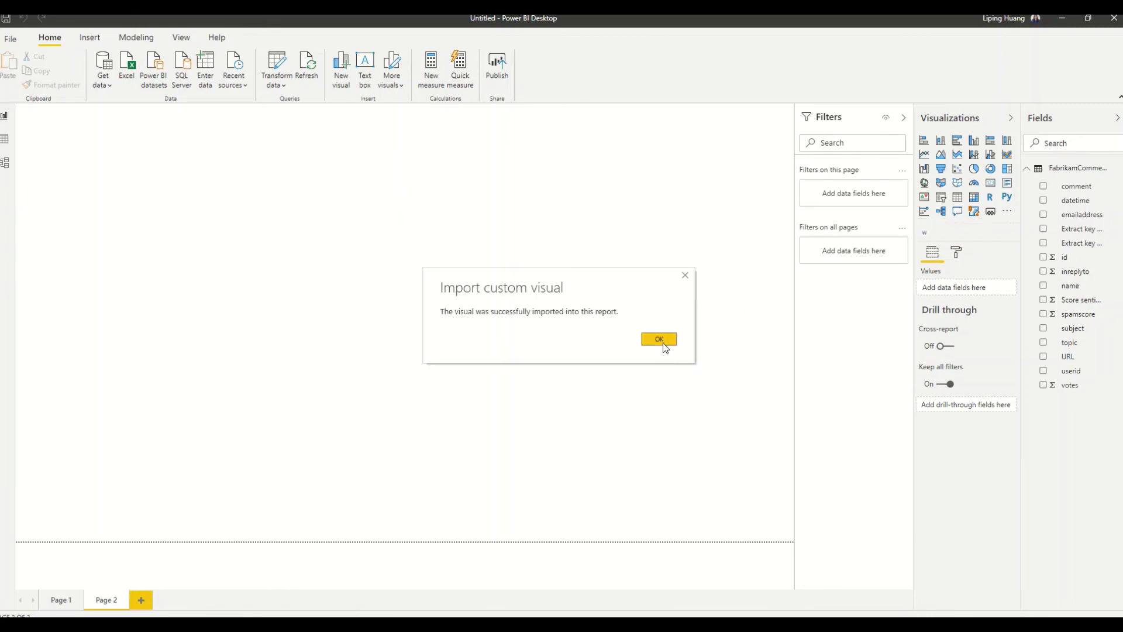
pyautogui.click(665, 339)
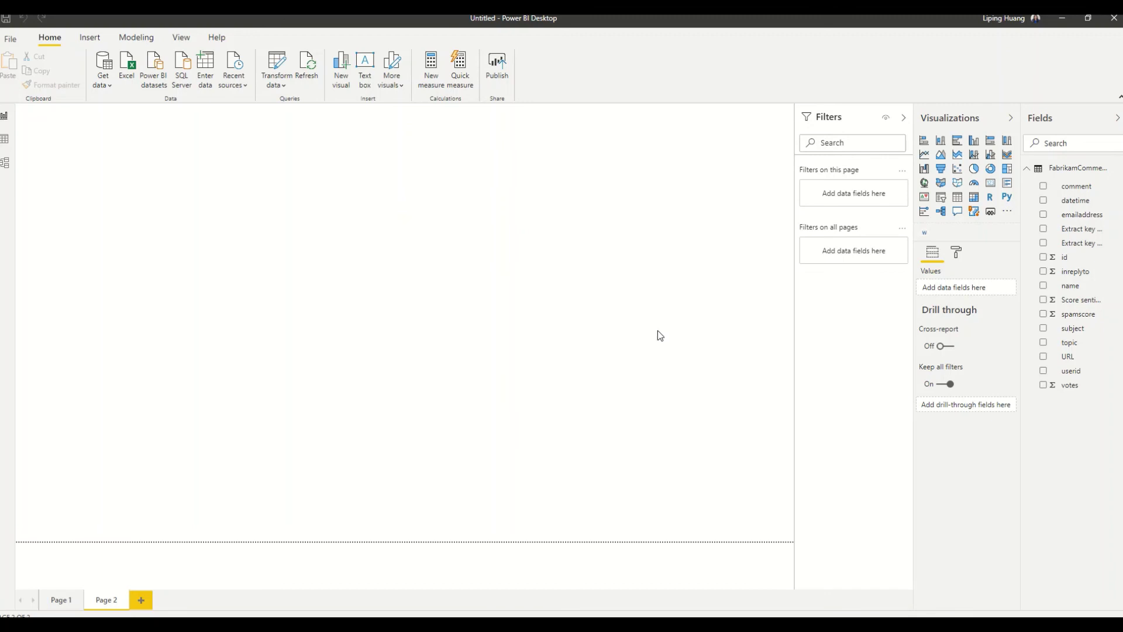
# Step: Add a word cloud of Extract key phrases.KeyPhrase on Page 2 and enlarge it
pyautogui.click(924, 233)
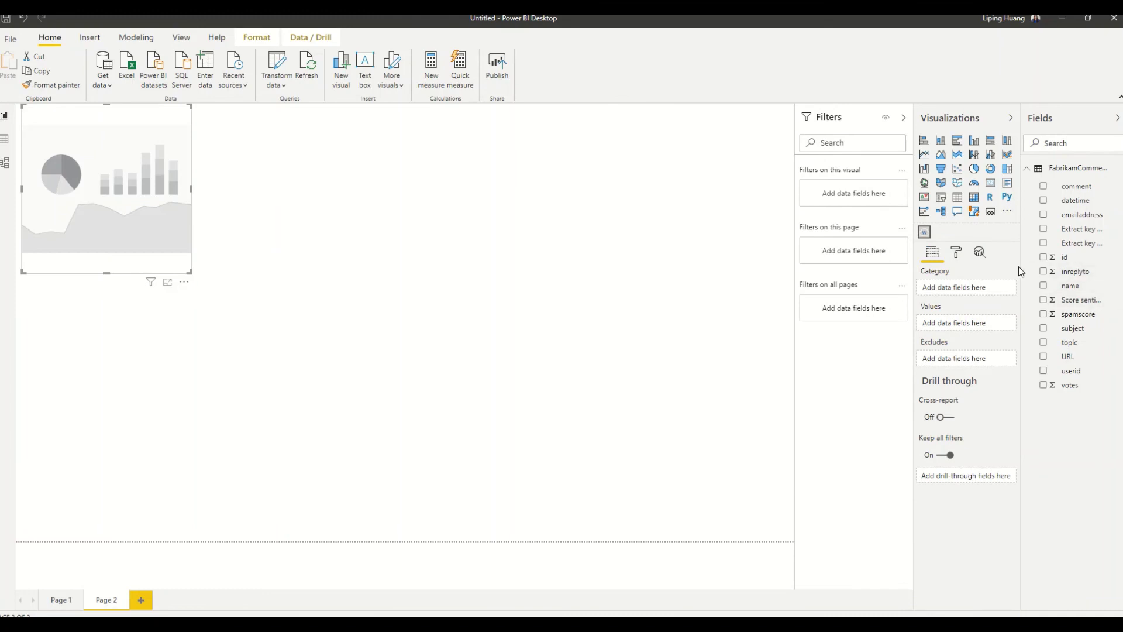
pyautogui.moveTo(1019, 266); pyautogui.dragTo(912, 264)
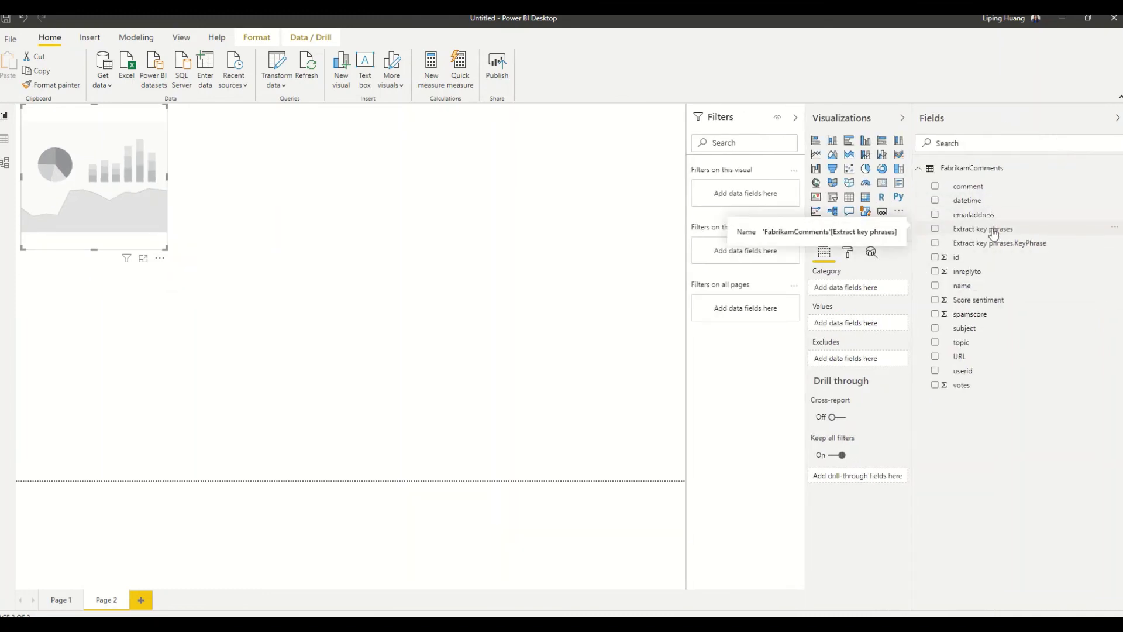
pyautogui.moveTo(992, 244); pyautogui.dragTo(74, 189)
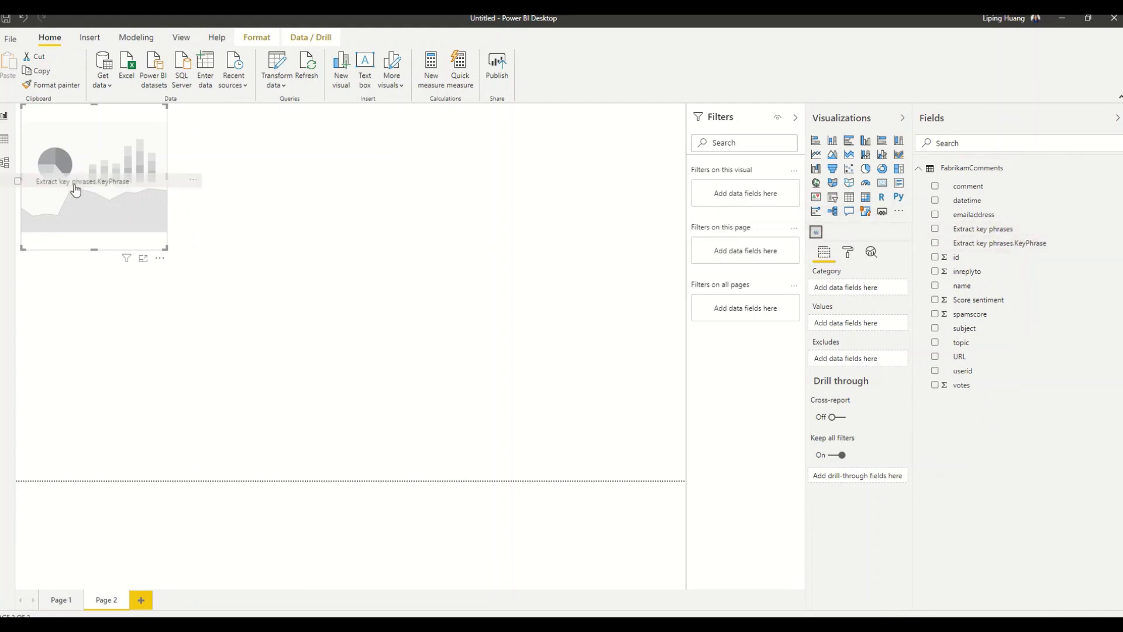
pyautogui.click(170, 254)
pyautogui.click(142, 234)
pyautogui.moveTo(165, 245); pyautogui.dragTo(545, 456)
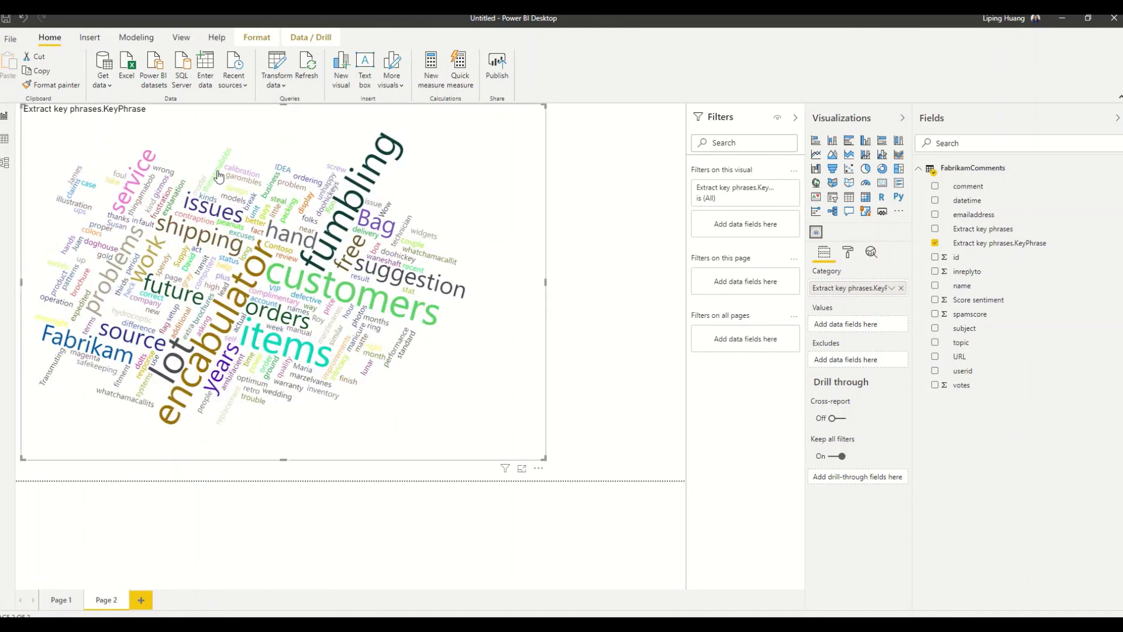